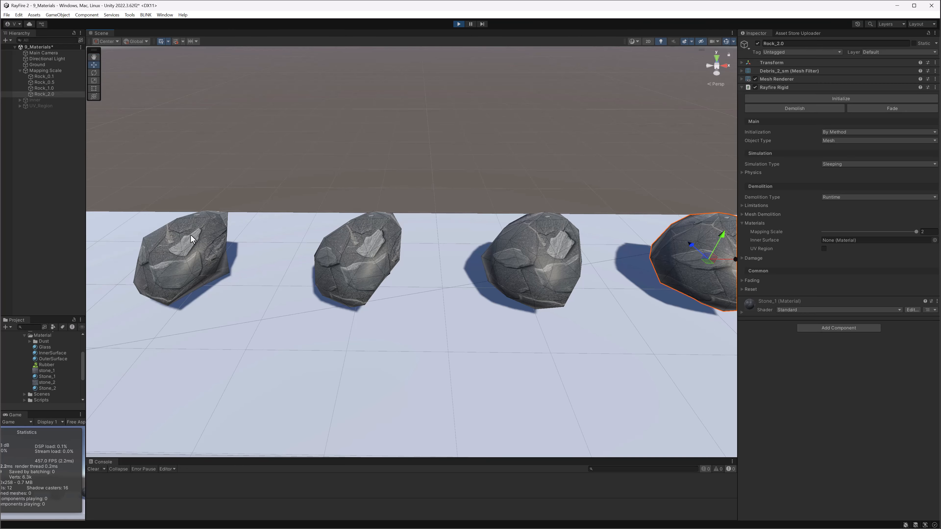
- Demolish the four rocks Rock_0.1, Rock_0.5, Rock_1.0 and Rock_2.0 one after another in the running scene
click(219, 251)
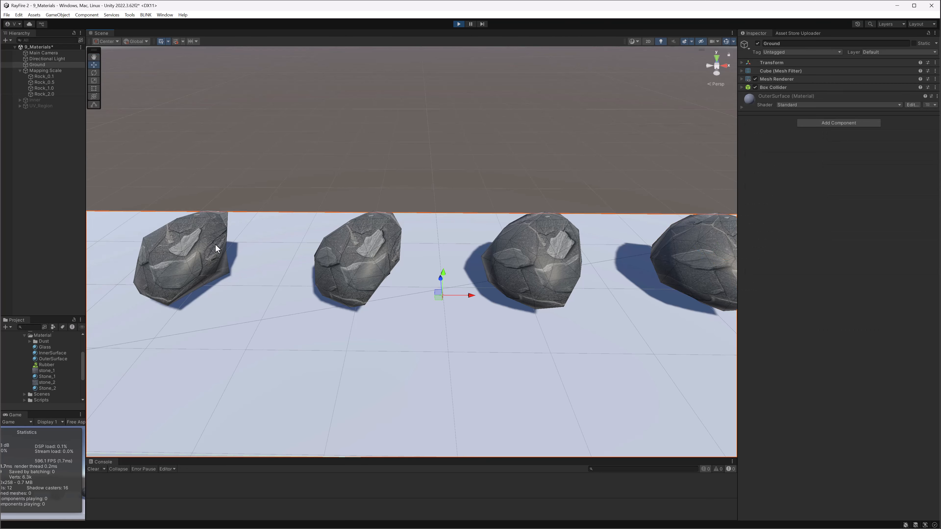
click(216, 253)
click(807, 109)
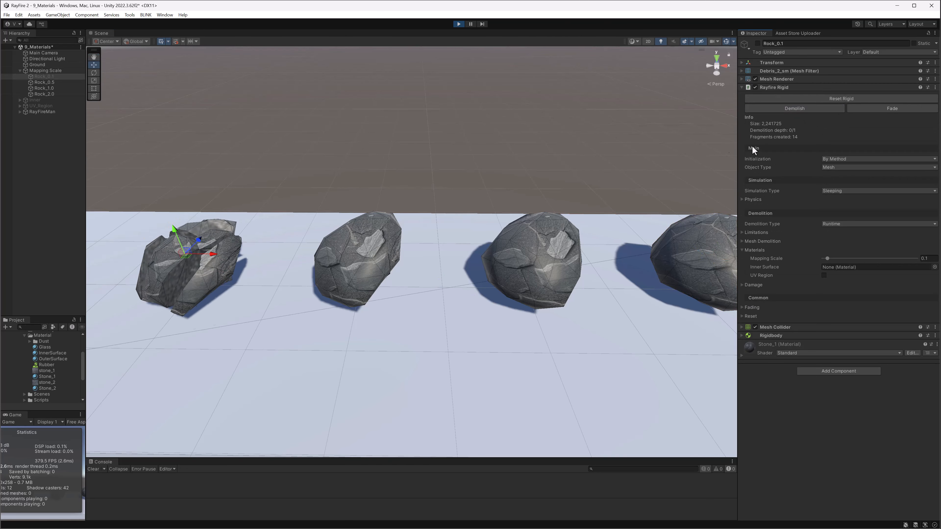
click(358, 260)
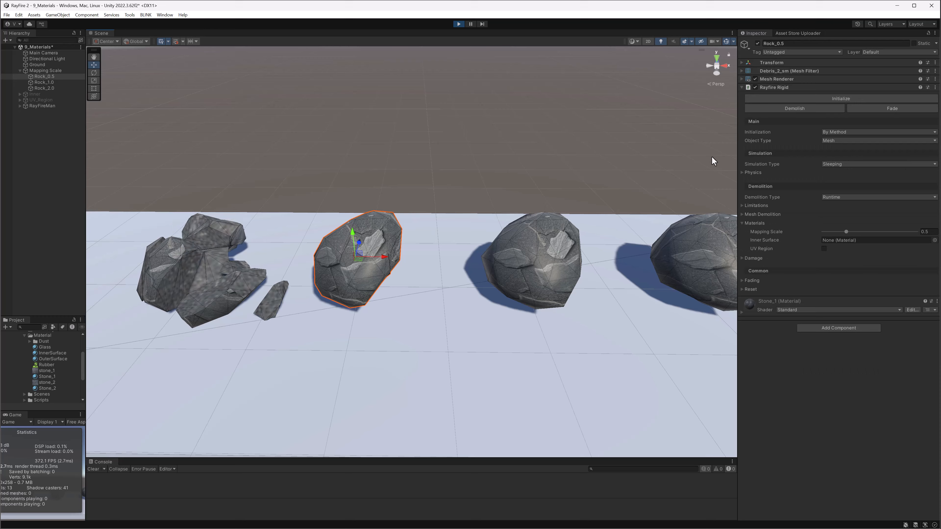
click(812, 108)
click(533, 259)
click(815, 107)
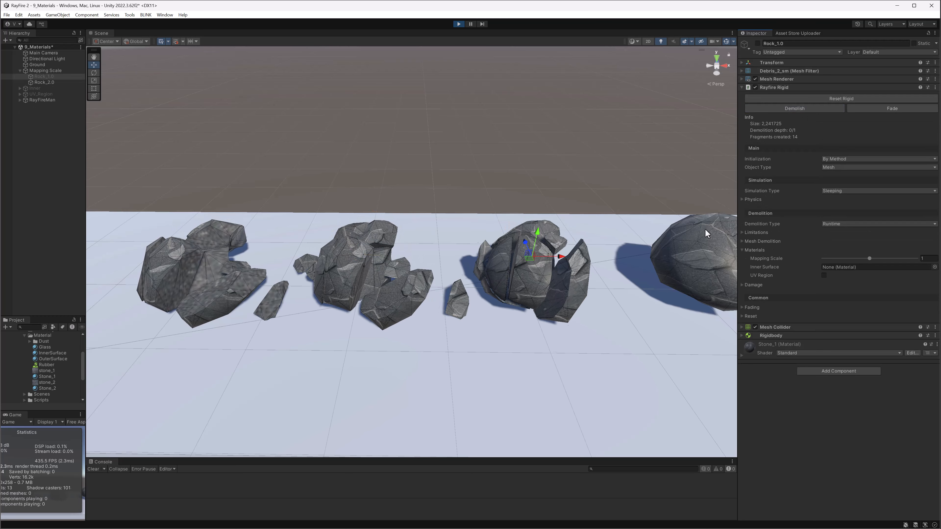
click(693, 267)
click(785, 107)
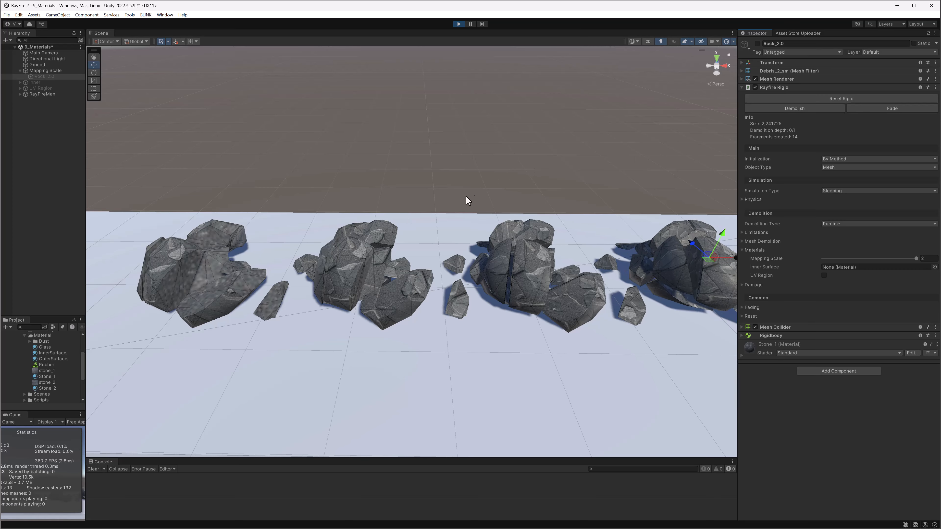
- Examine the inner-face textures on the fragments of Rock_0.1 and Rock_0.5 and compare their Mapping Scale values
middle_drag(364, 210, 480, 193)
scroll(366, 210, up, 2)
click(280, 233)
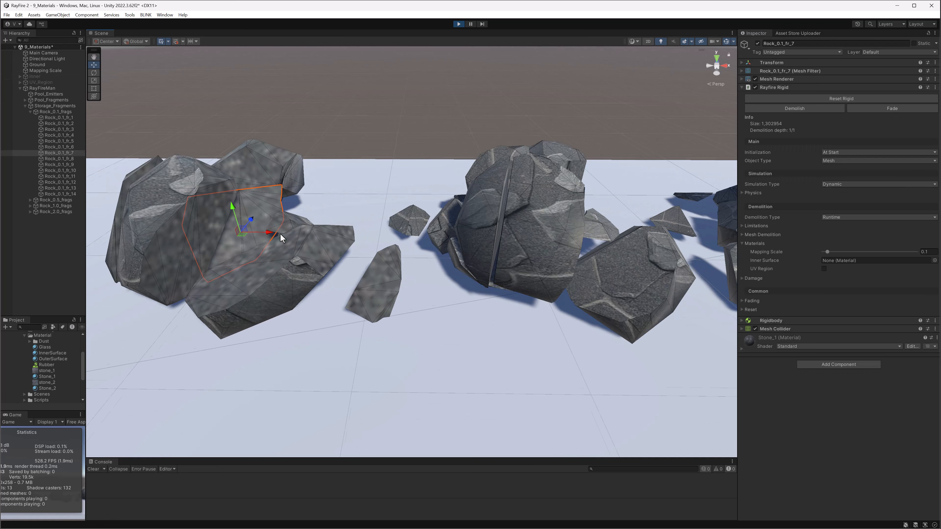
scroll(289, 241, up, 4)
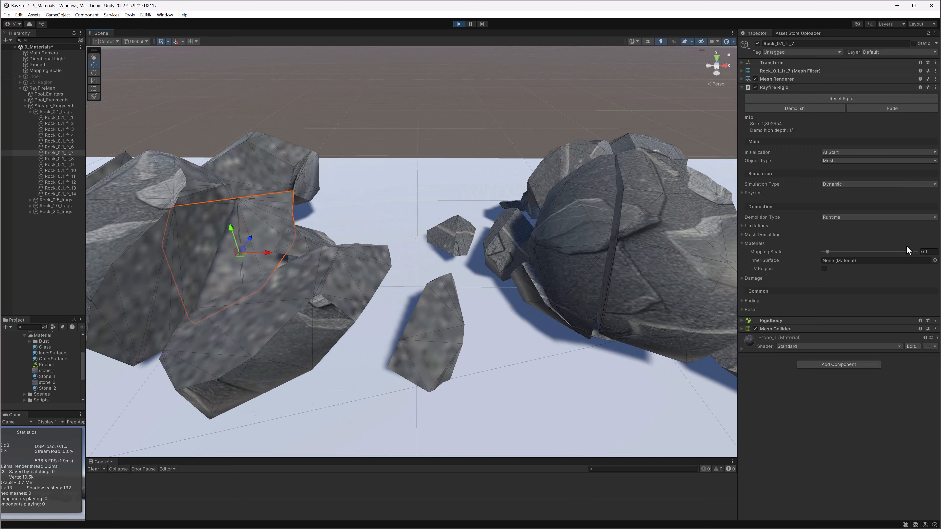
alt+drag(357, 228, 391, 186)
click(340, 222)
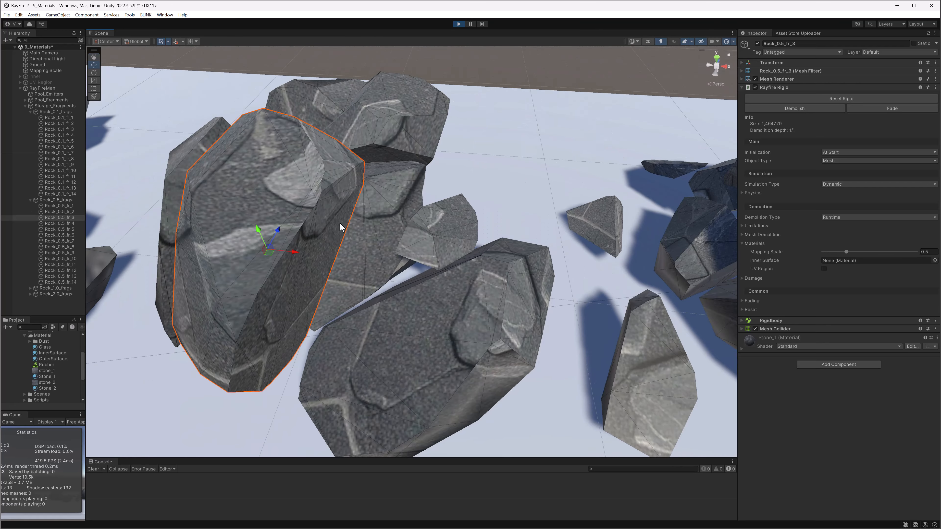
alt+drag(340, 222, 284, 232)
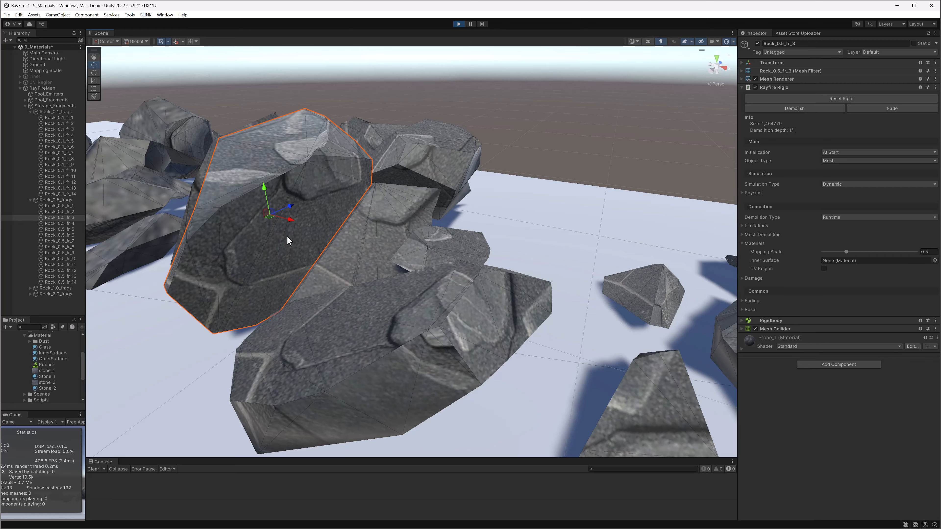
- Examine the inner-face texture tiling and Mapping Scale of the Rock_1.0 fragments
middle_drag(602, 291, 481, 252)
scroll(654, 241, down, 2)
middle_drag(655, 241, 388, 211)
scroll(457, 241, down, 2)
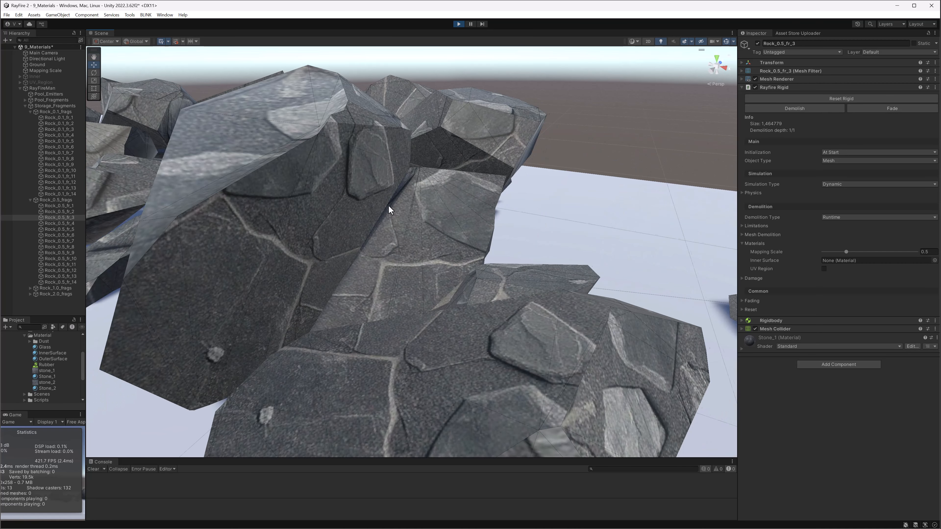
click(326, 226)
scroll(320, 244, down, 1)
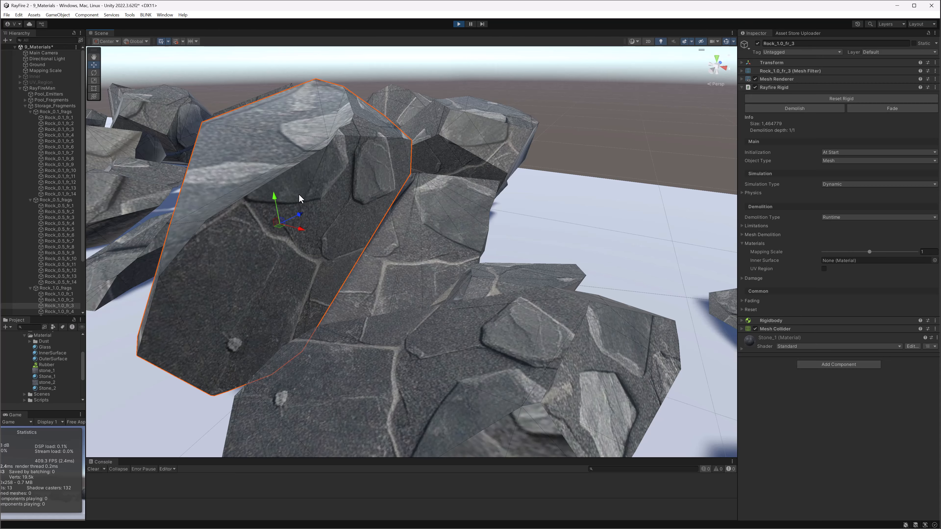
middle_drag(527, 233, 348, 209)
scroll(348, 210, down, 3)
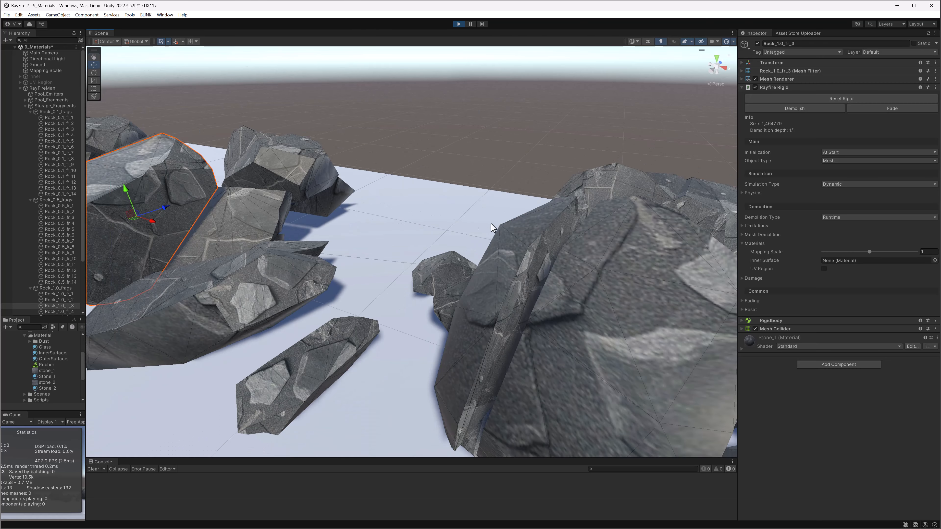
- Examine a large Rock_2.0 fragment up close, checking its inner-face texture tiling and Mapping Scale from several angles
middle_drag(491, 224, 350, 200)
click(280, 257)
key(f)
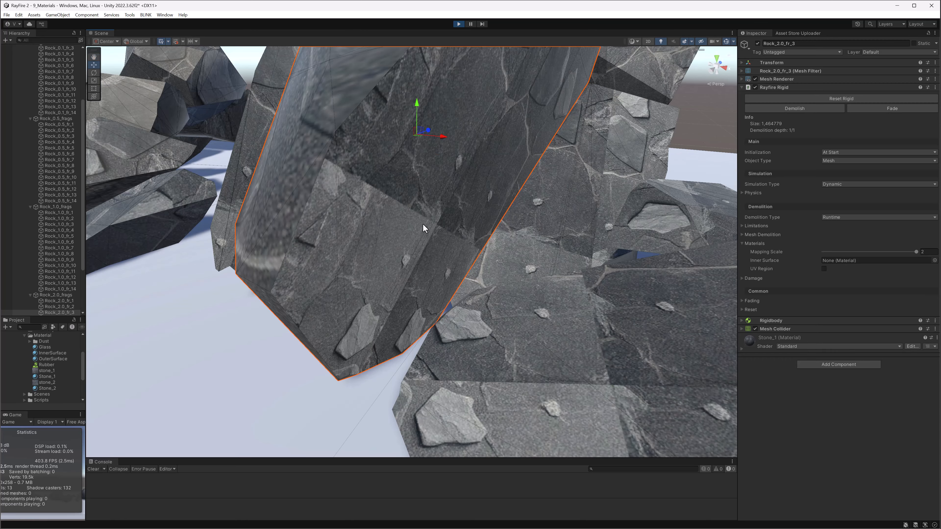
alt+drag(436, 215, 412, 202)
middle_drag(412, 202, 405, 228)
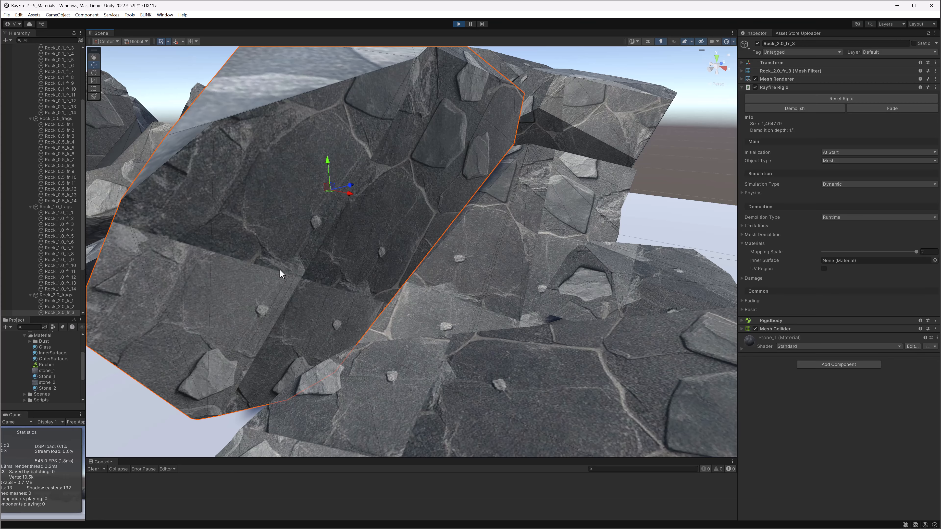
middle_drag(281, 265, 302, 259)
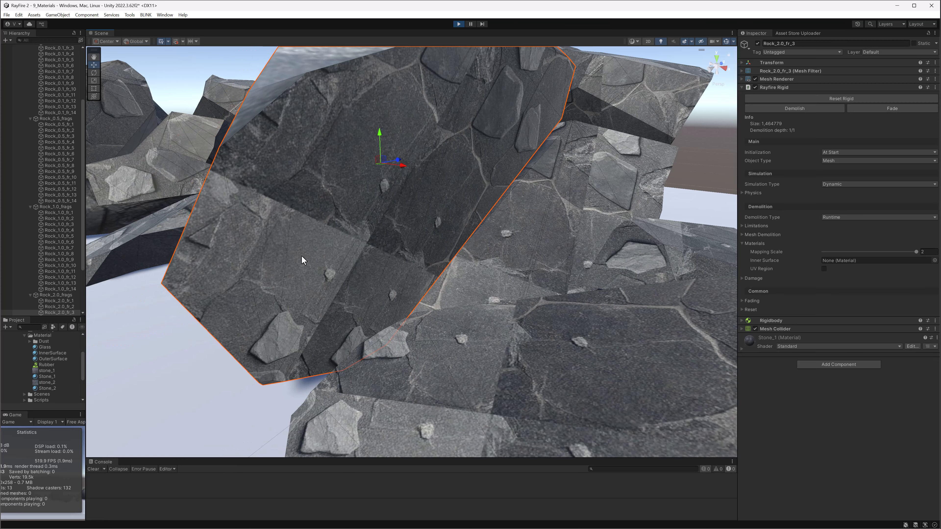
click(929, 252)
scroll(350, 240, down, 10)
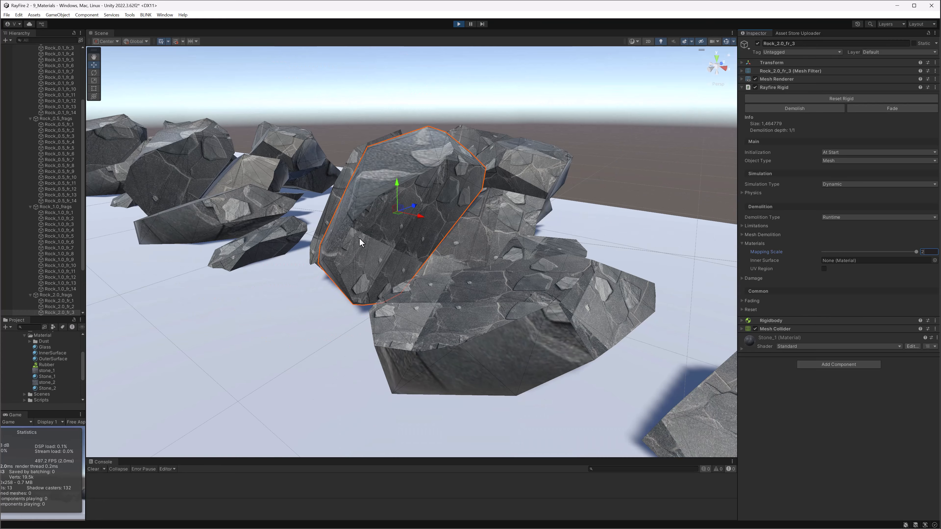
alt+drag(328, 253, 429, 258)
scroll(382, 255, down, 3)
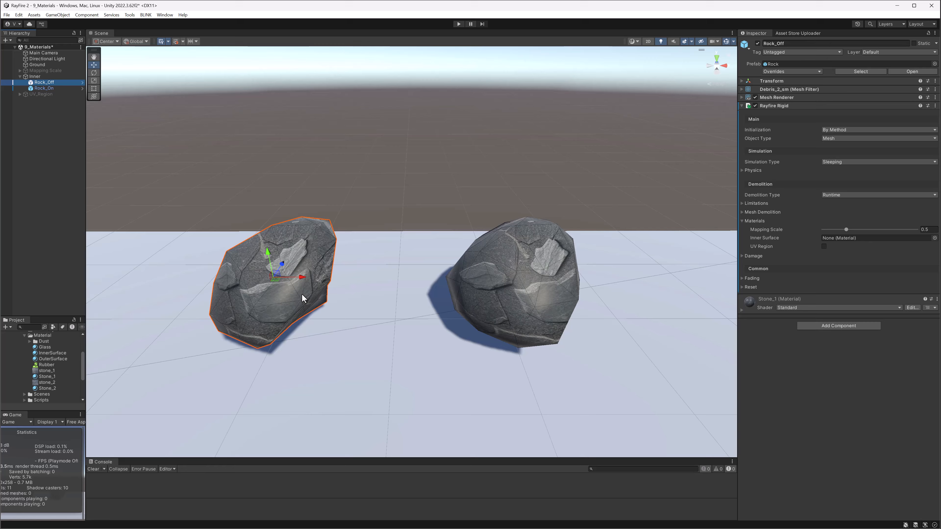
- Compare the Inner Surface material settings of Rock_Off and Rock_On
click(276, 210)
click(284, 263)
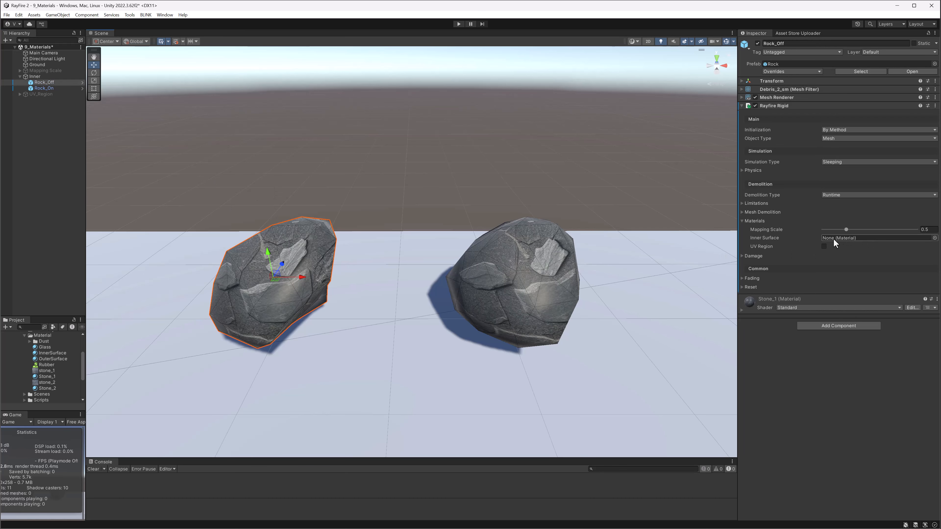
click(528, 258)
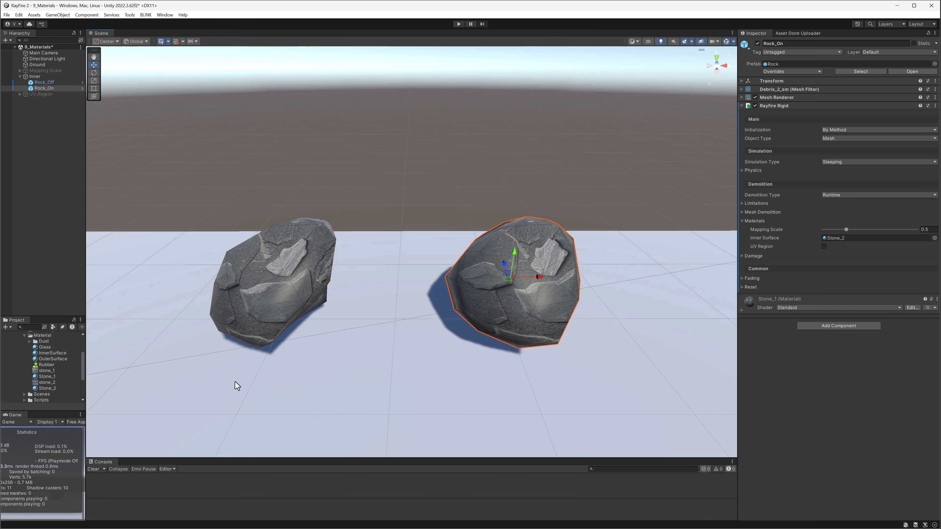
mouse_move(47, 388)
mouse_down()
mouse_move(125, 390)
mouse_move(365, 362)
mouse_move(353, 369)
mouse_move(336, 326)
mouse_move(246, 341)
mouse_move(431, 295)
mouse_move(497, 291)
mouse_move(457, 338)
mouse_move(499, 305)
mouse_move(376, 345)
mouse_move(41, 384)
mouse_up()
- Enter play mode and demolish both Rock_Off and Rock_On
click(459, 24)
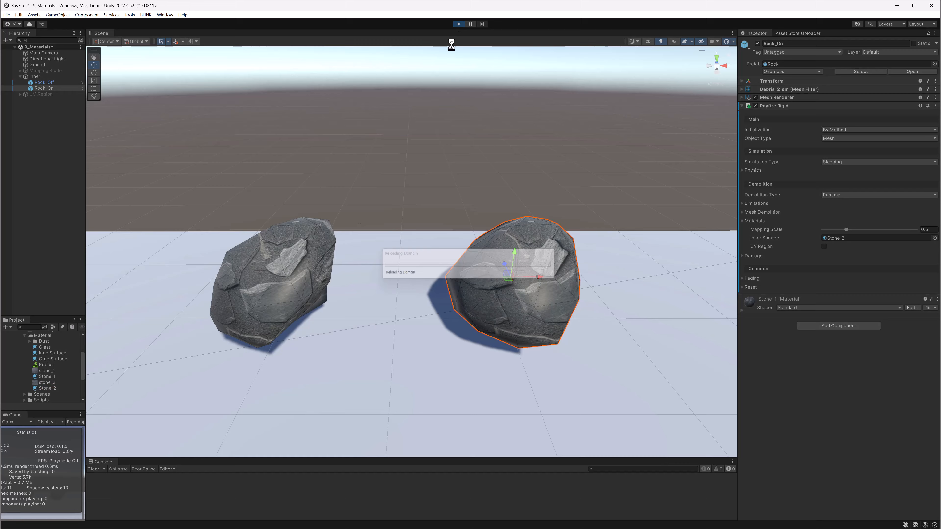
click(325, 225)
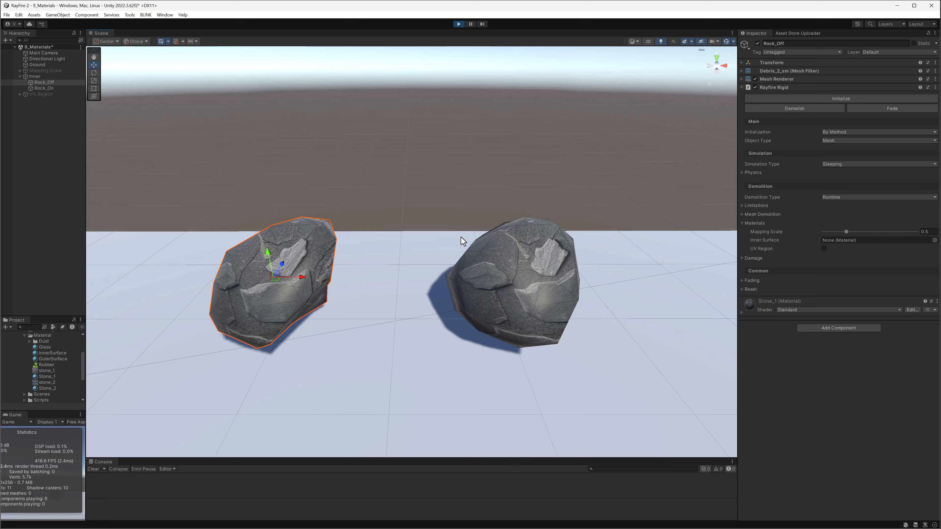
click(823, 99)
click(811, 110)
click(552, 278)
click(763, 99)
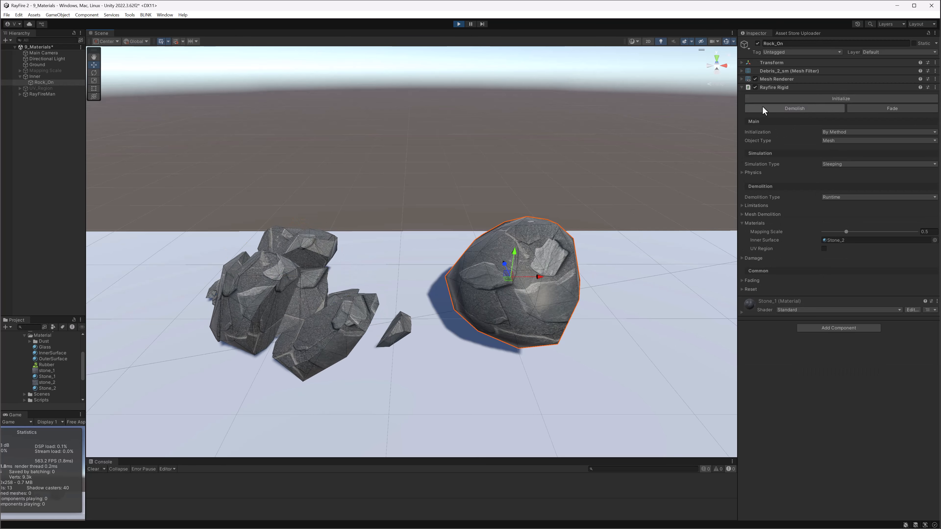
click(763, 109)
- Inspect the large front fragment of Rock_Off, checking its renderer materials and the submesh data of its mesh
click(275, 299)
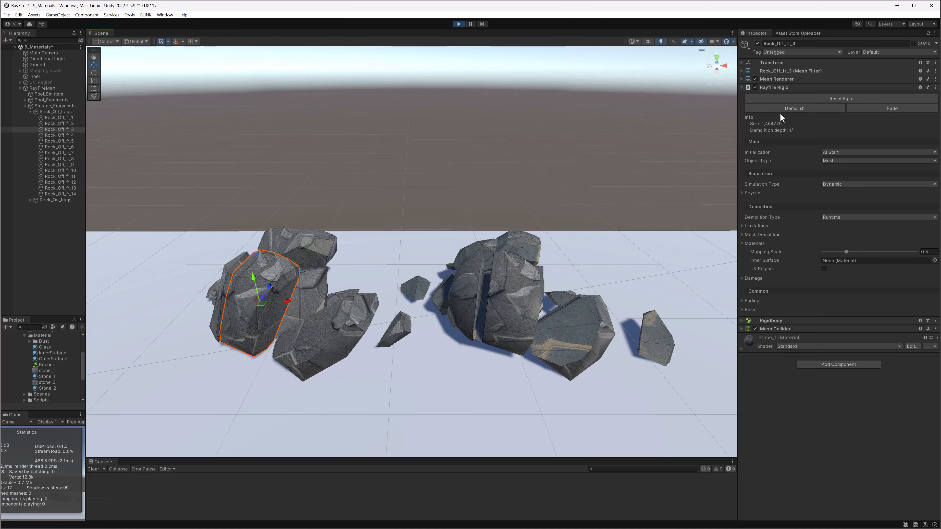
click(775, 70)
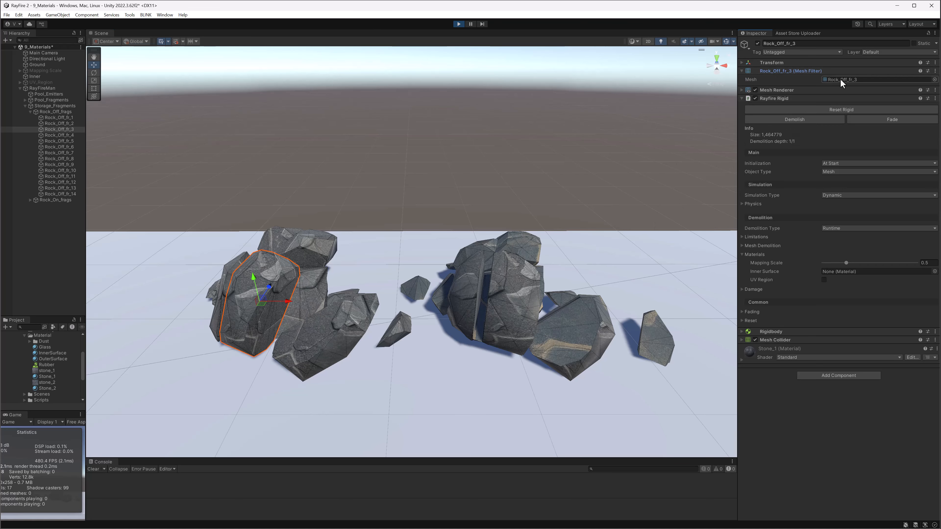
click(789, 90)
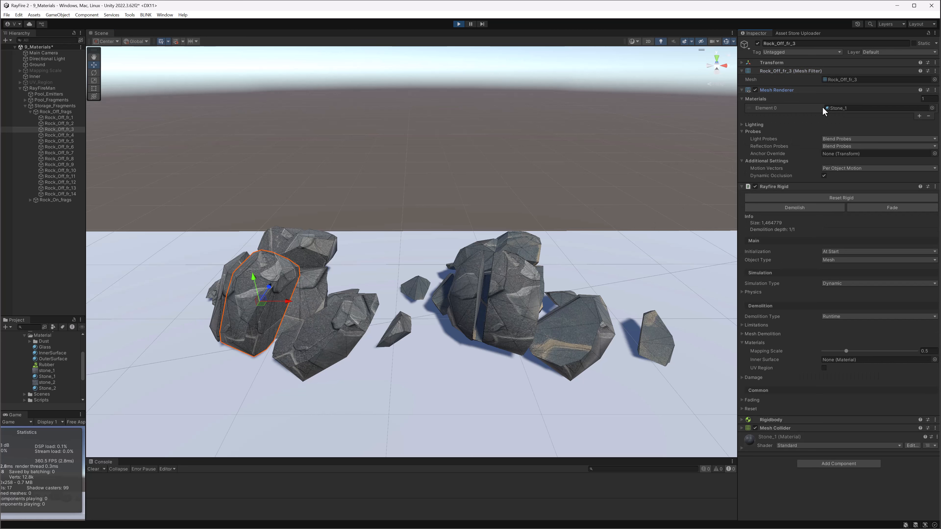
double_click(848, 80)
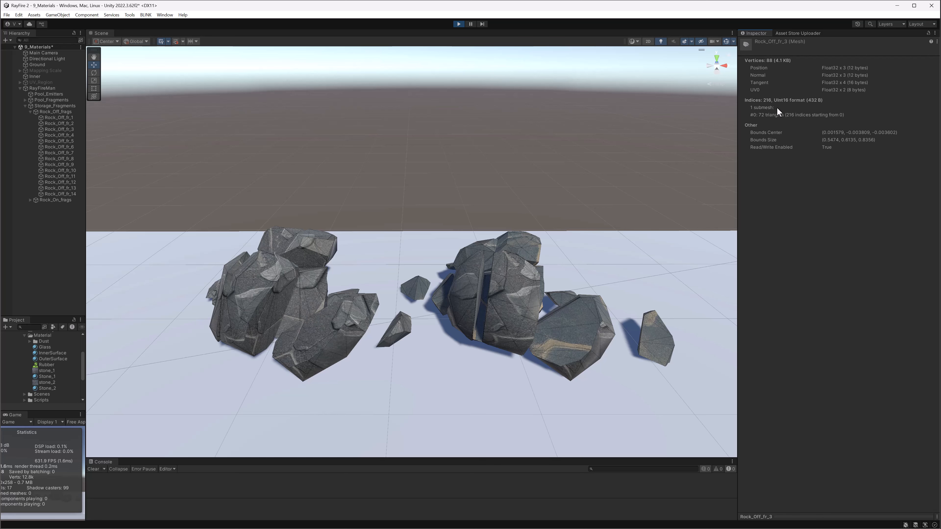
- Inspect fragment Rock_On_fr_9, checking its inner-face texture, its renderer materials and the submesh data of its mesh
click(573, 338)
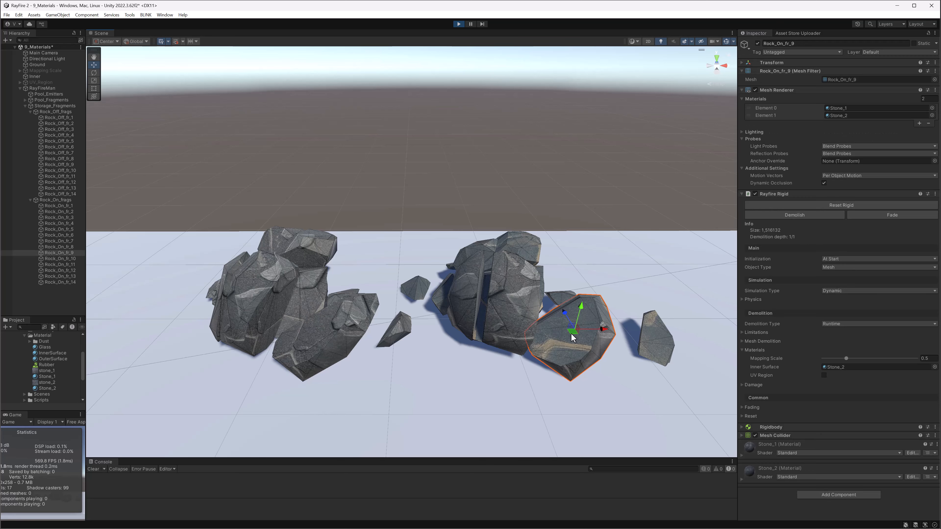
middle_drag(604, 310, 434, 306)
scroll(404, 312, up, 5)
alt+drag(342, 311, 301, 310)
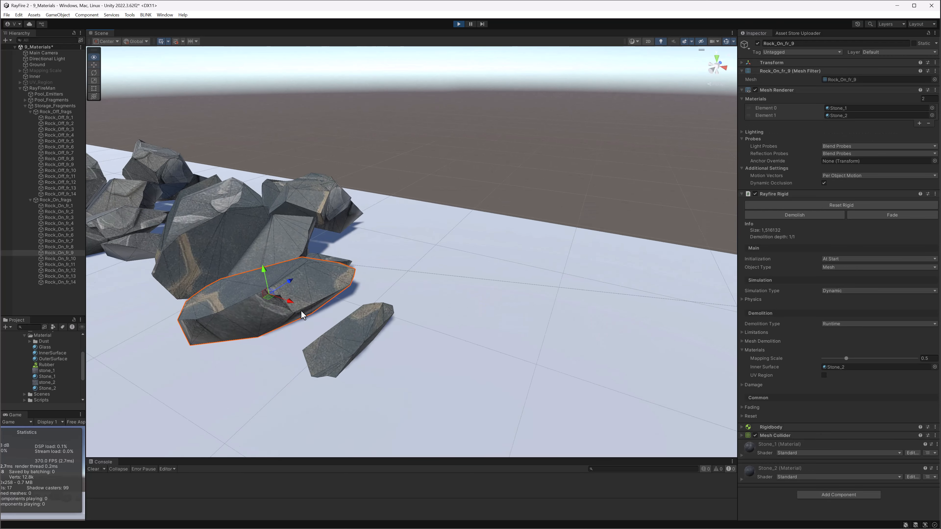
middle_drag(301, 311, 360, 294)
scroll(286, 228, up, 3)
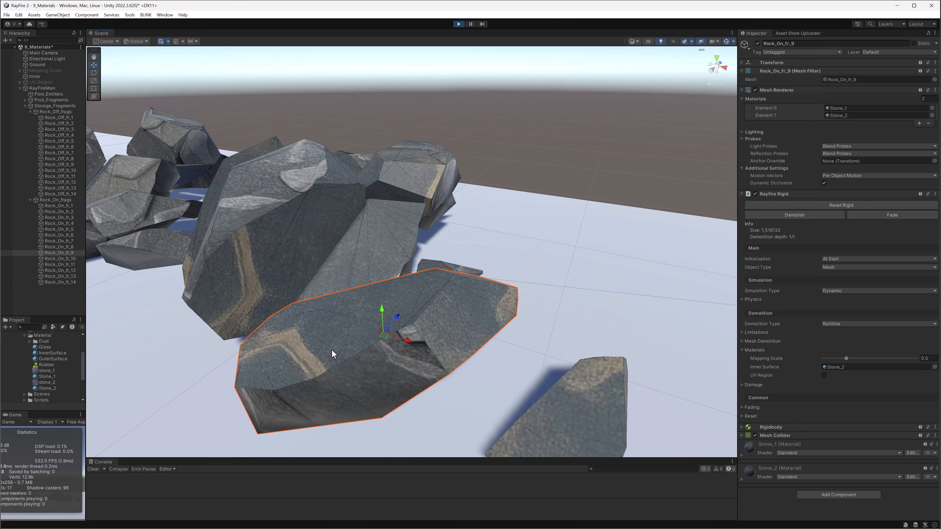
middle_drag(332, 350, 374, 326)
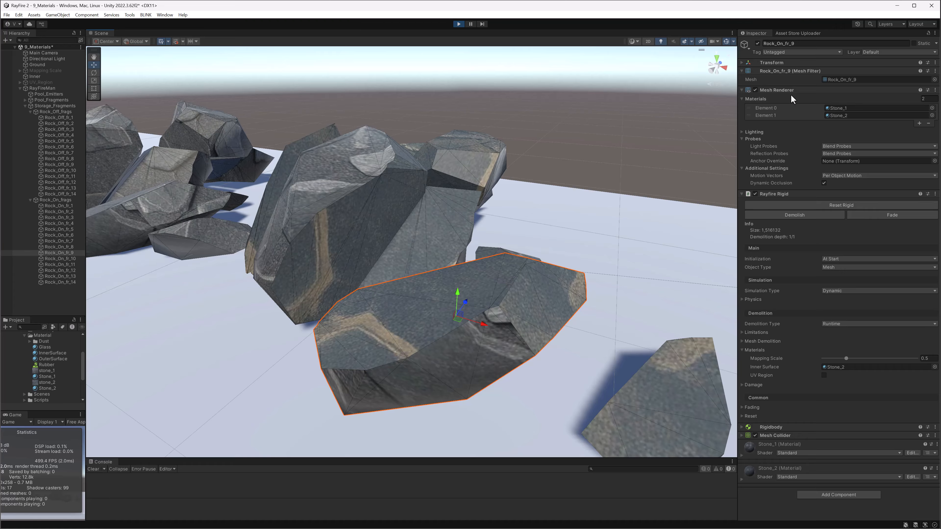
double_click(840, 77)
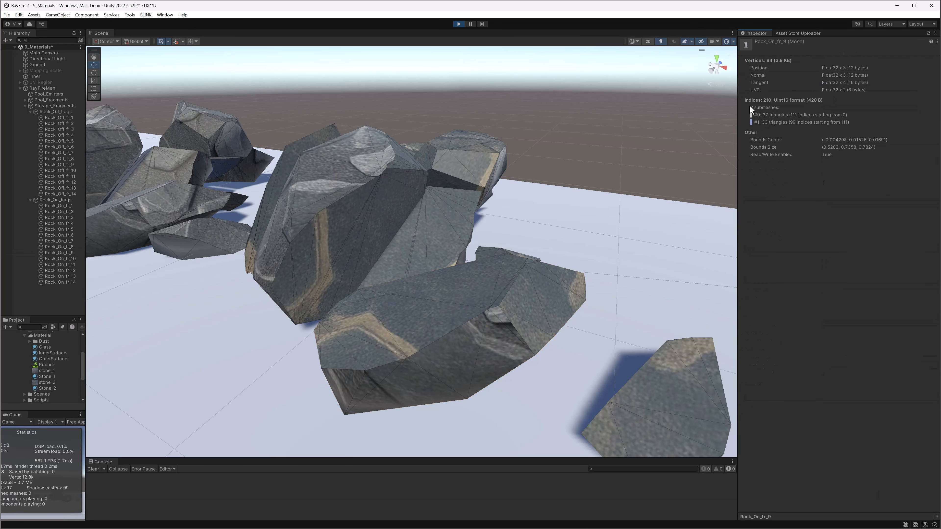
- Exit play mode and widen the Hierarchy area
click(459, 23)
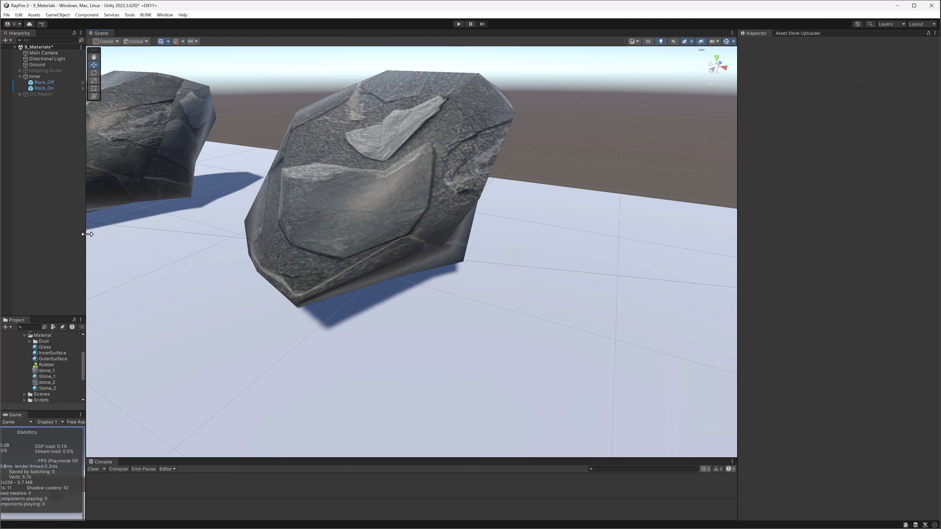
drag(88, 234, 125, 234)
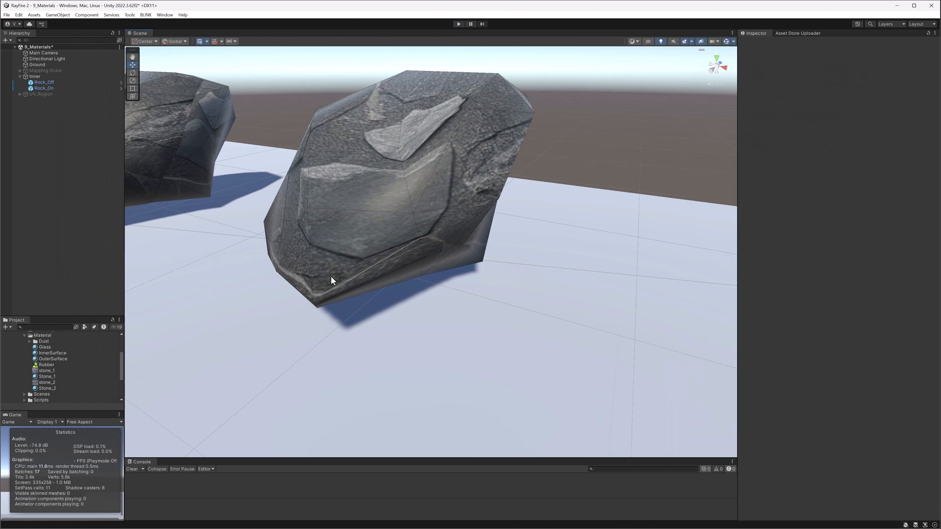
- Select Rock_Off with both intact rocks in view to check its mesh, material and Rigid settings
scroll(331, 278, down, 5)
alt+drag(339, 290, 399, 309)
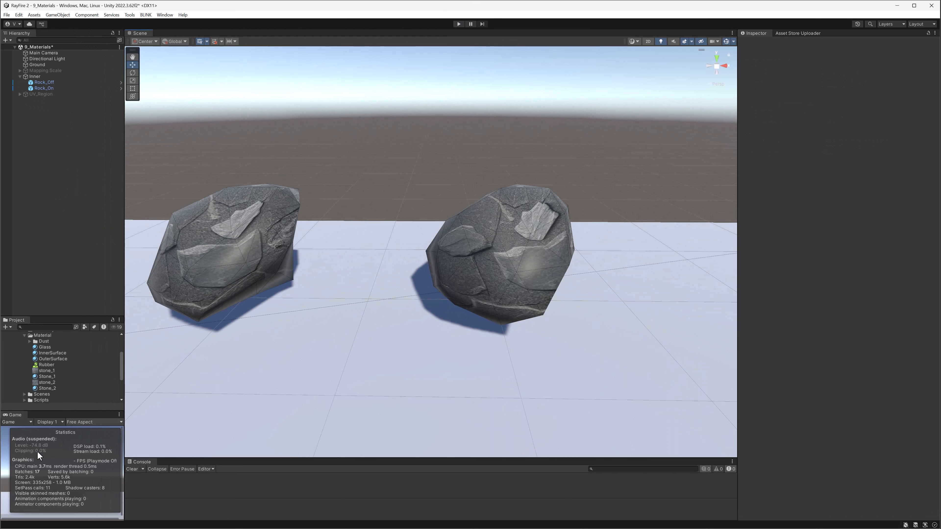
click(197, 273)
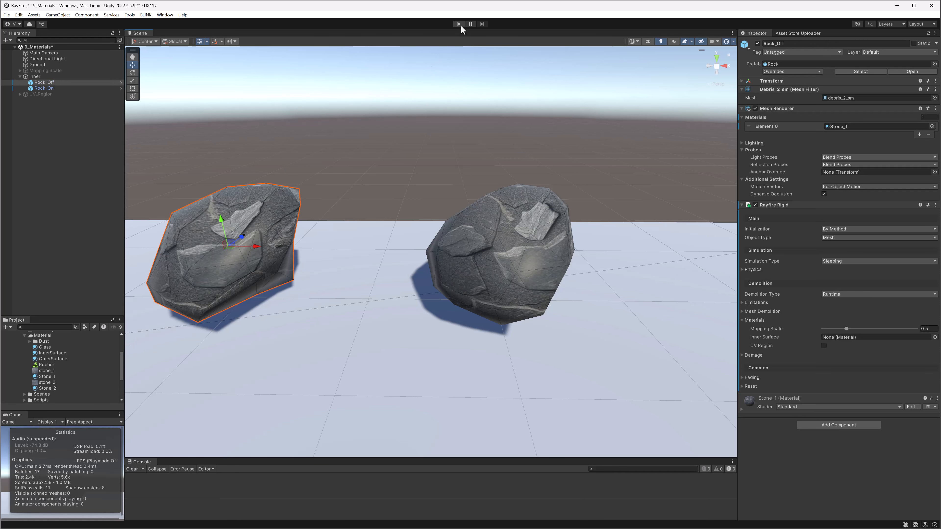
- Demolish Rock_Off in play mode, check the batch count in the rendering statistics, and exit play mode
click(460, 25)
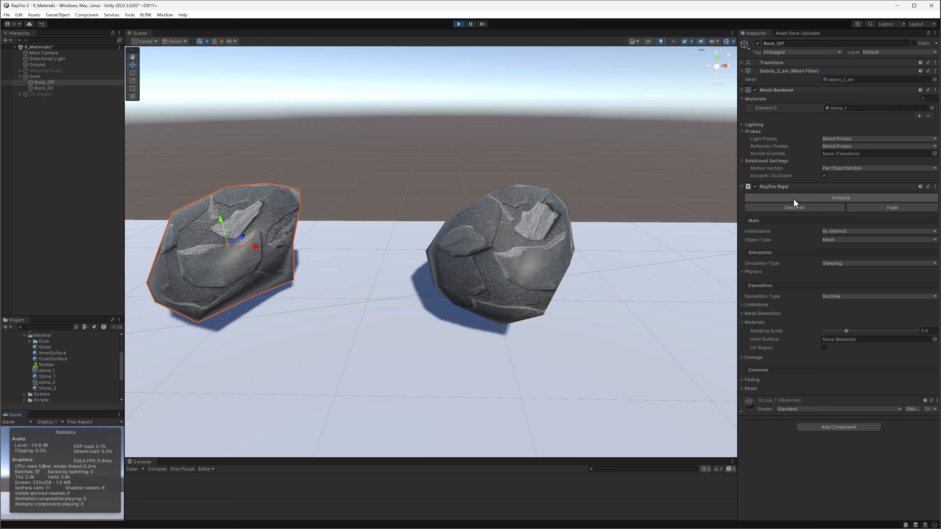
click(796, 208)
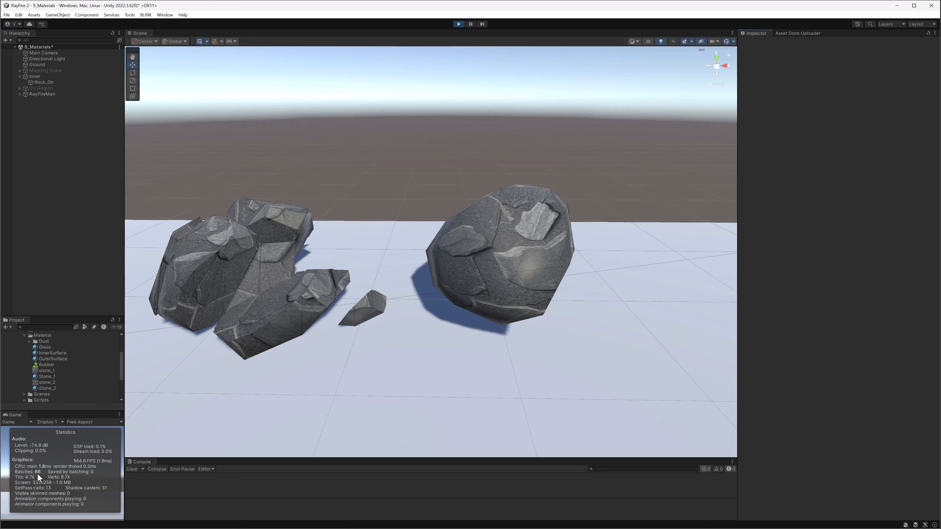
click(459, 23)
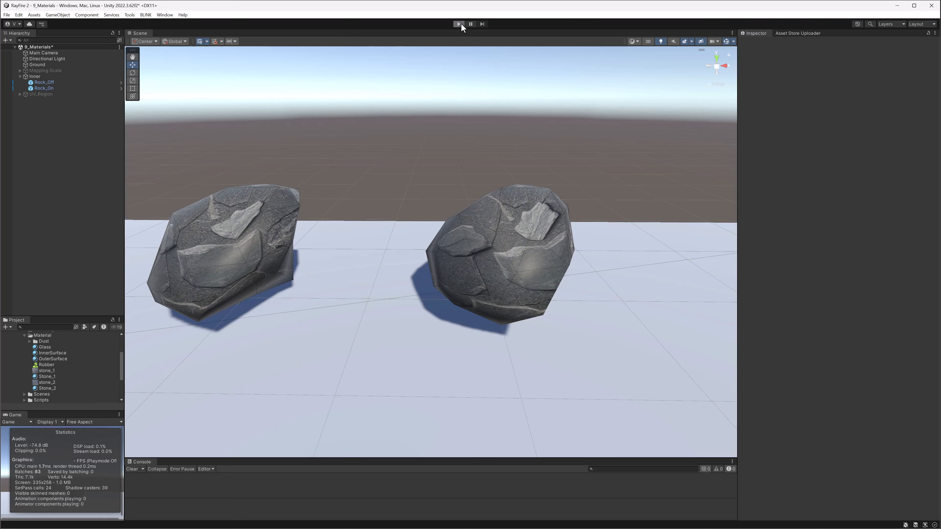
- Demolish Rock_On in a new play session and check the batch count in the rendering statistics
click(460, 24)
click(493, 230)
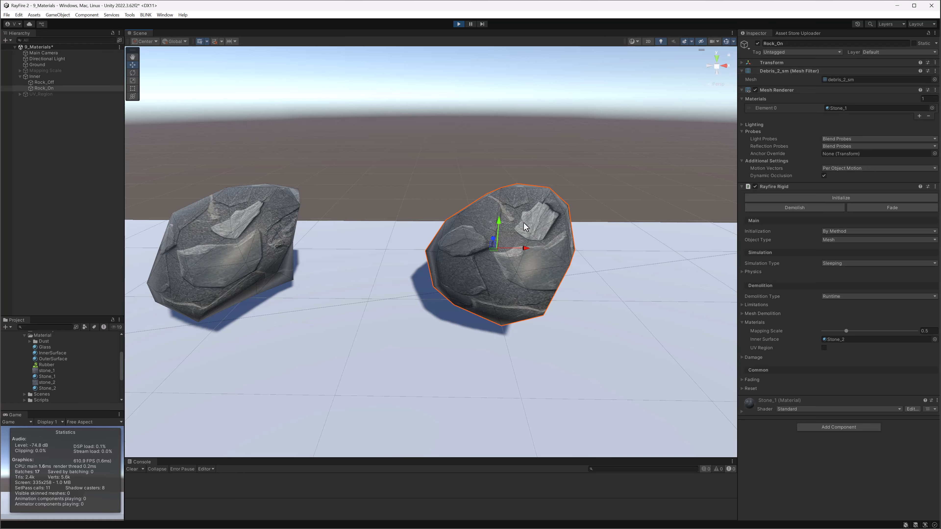
click(774, 209)
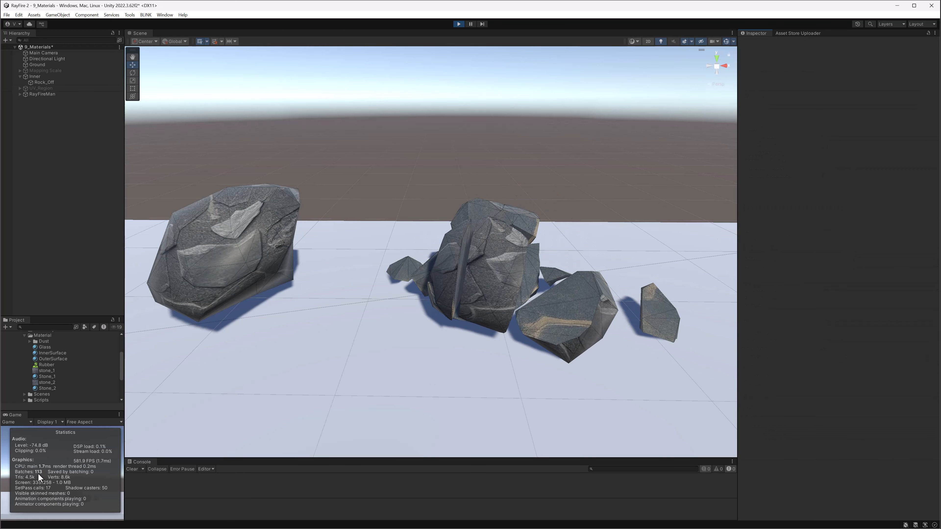
- Inspect which faces of fragment Rock_On_fr_9 use the Stone_2 material from its Mesh Renderer
click(574, 312)
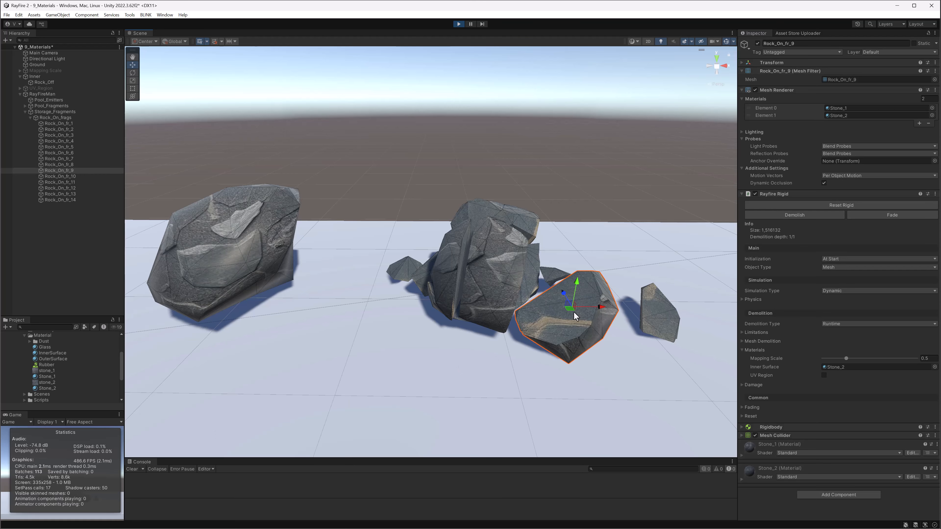
click(834, 116)
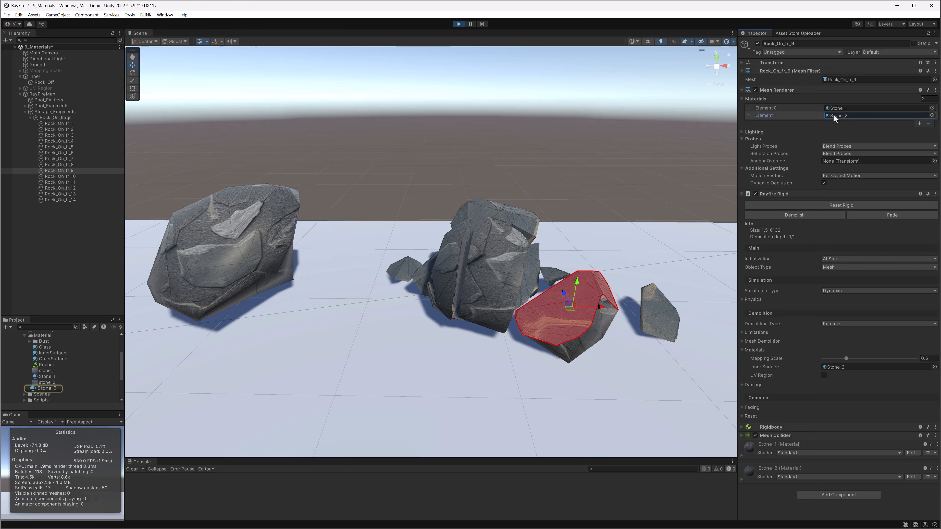
click(581, 297)
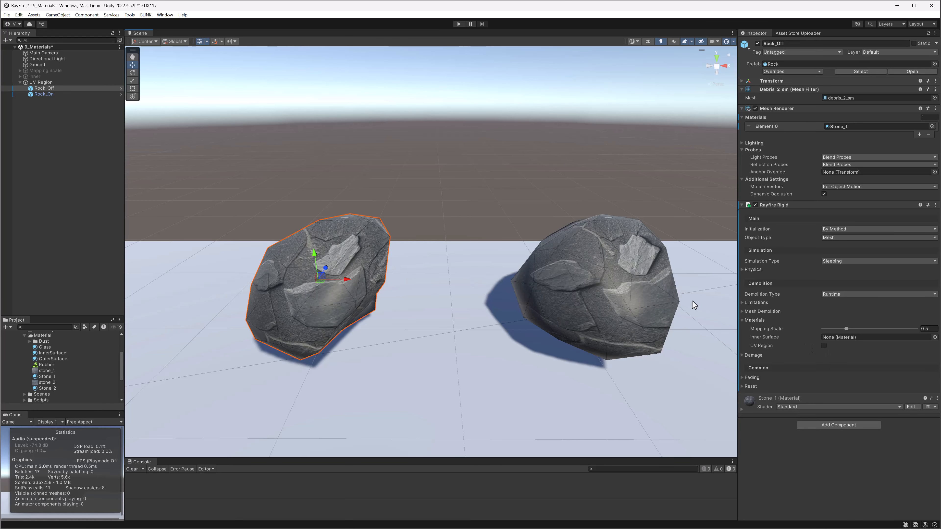
- Select Rock_On under UV_Region and switch its UV Region option off and on again to examine the region fields
click(608, 278)
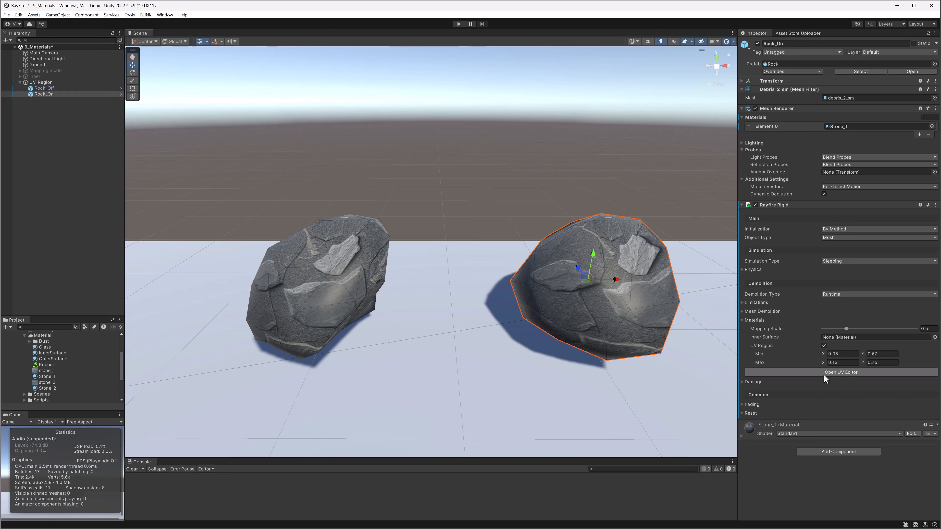
click(824, 346)
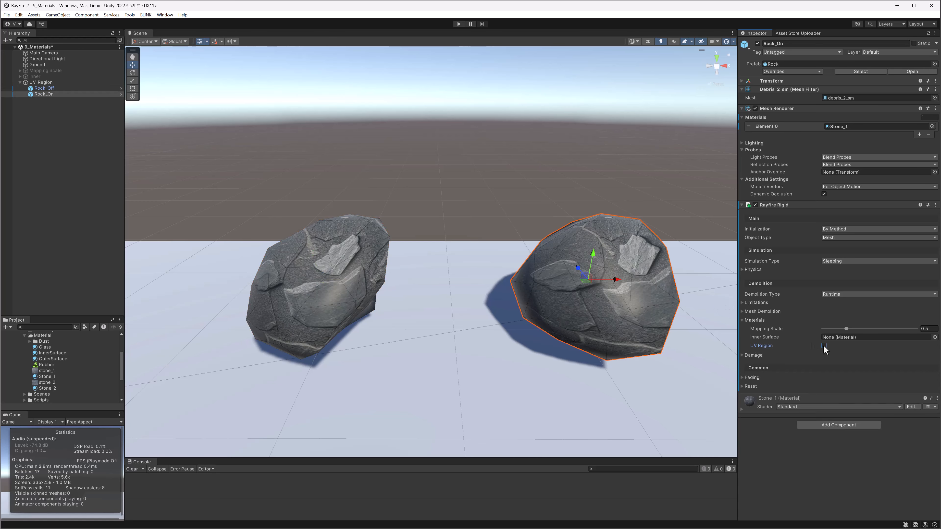
click(824, 346)
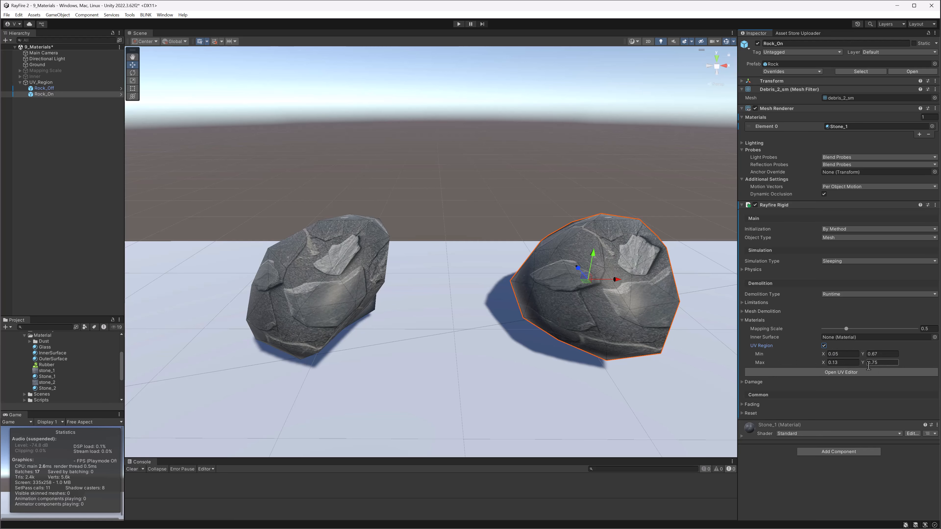
- View Rock_On's region in the UV editor, set its Min X to 0.04, and close the editor
click(830, 372)
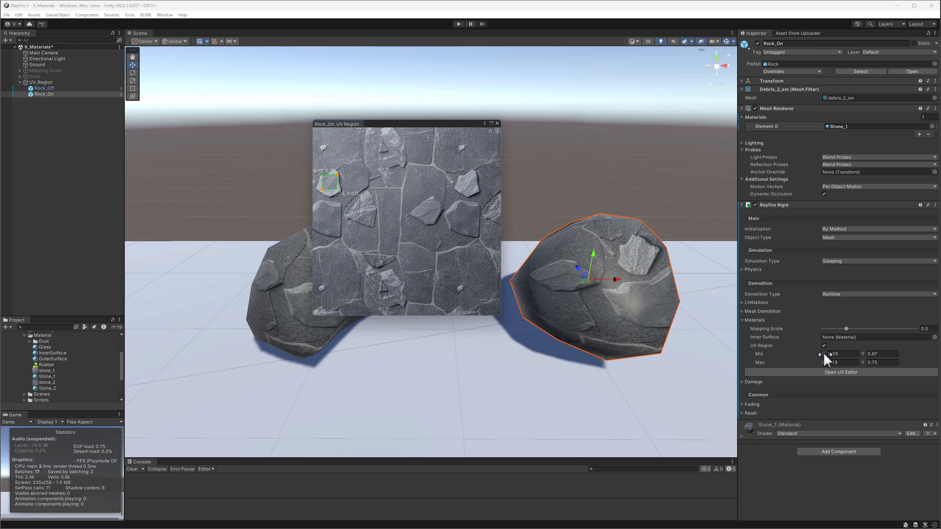
drag(824, 355, 821, 351)
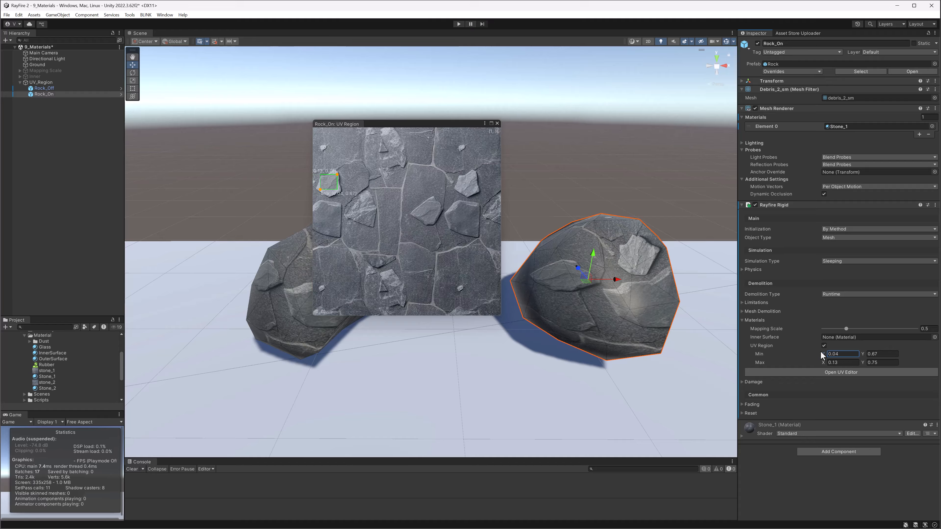
click(497, 123)
- Enter play mode and demolish the Rock_Off object of the UV_Region group
click(459, 24)
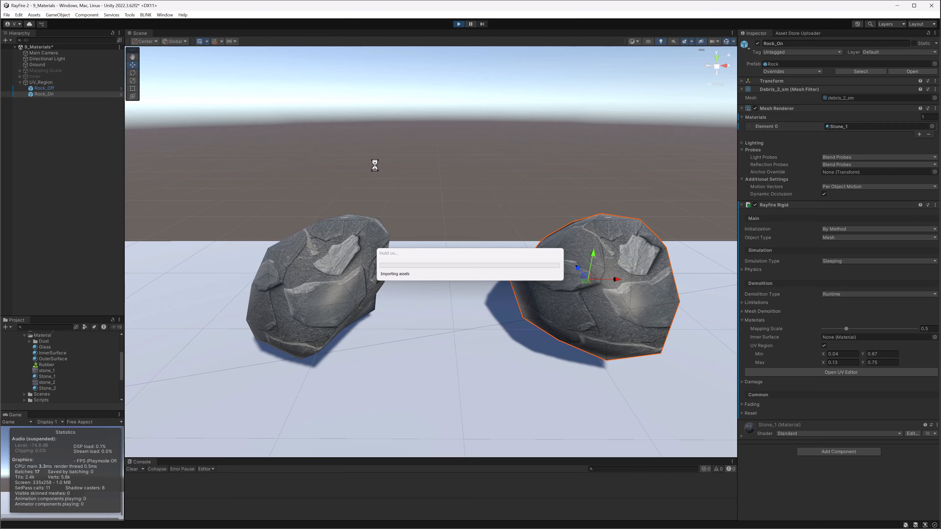
click(335, 241)
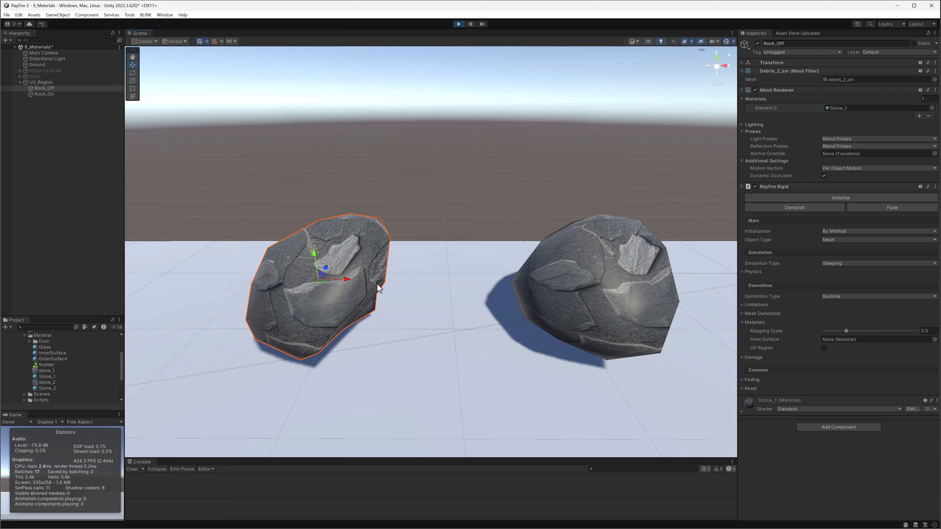
click(822, 206)
- Demolish the Rock_On object of the UV_Region group, which has UV Region enabled
click(630, 264)
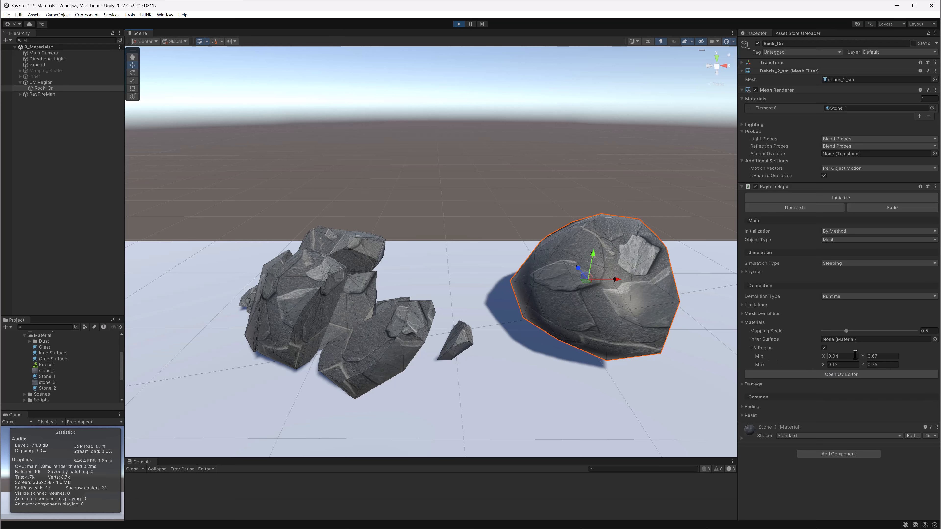
click(799, 197)
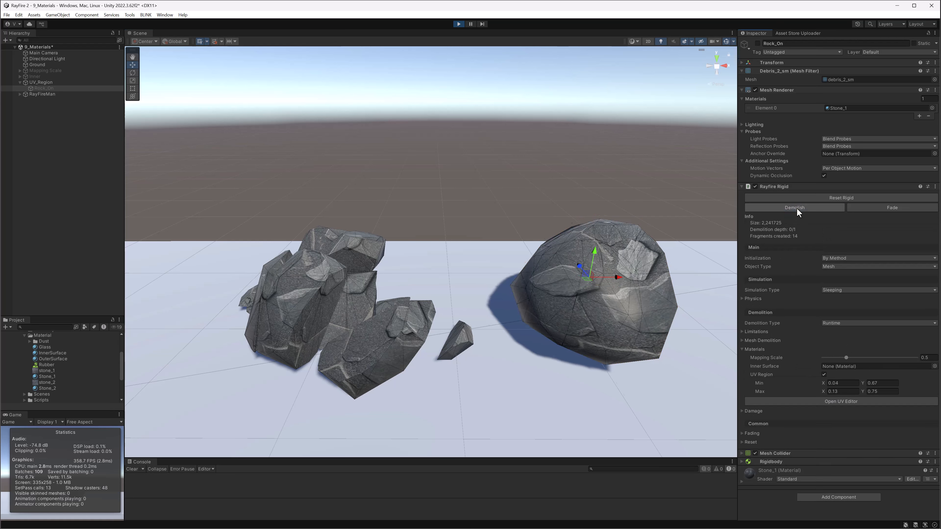
click(797, 208)
- Examine the inner faces of fragment Rock_On_fr_9 from several angles and compare them with its texture region in the UV editor
middle_drag(658, 287, 581, 321)
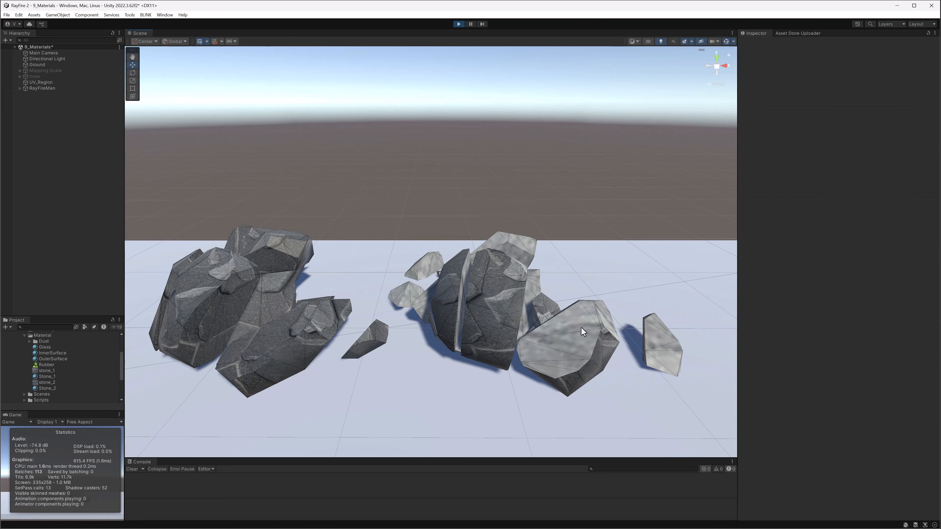
click(581, 326)
alt+drag(581, 327, 430, 316)
middle_drag(417, 326, 435, 284)
click(841, 390)
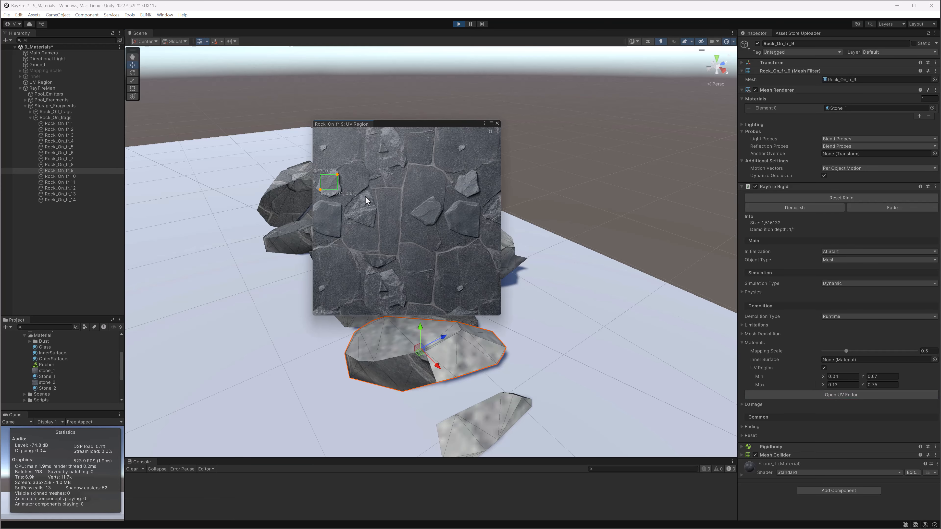
click(496, 123)
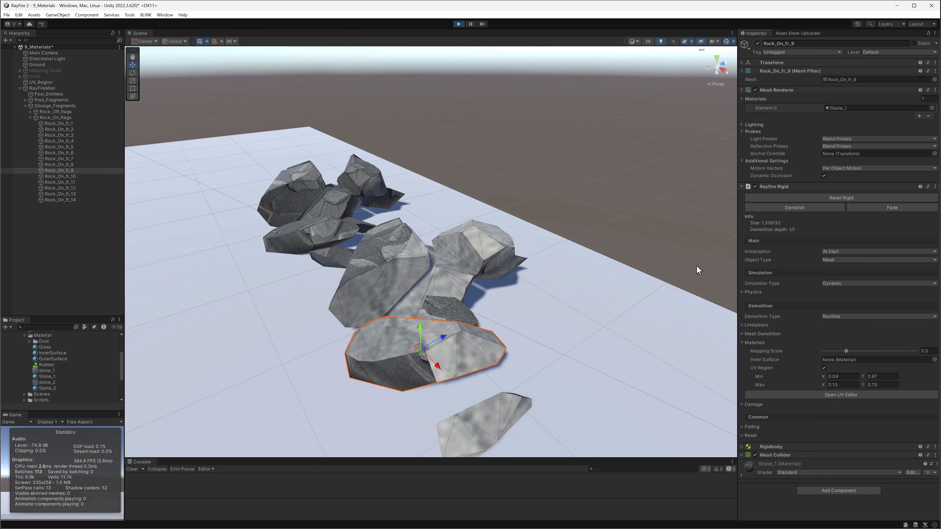
alt+drag(441, 277, 536, 238)
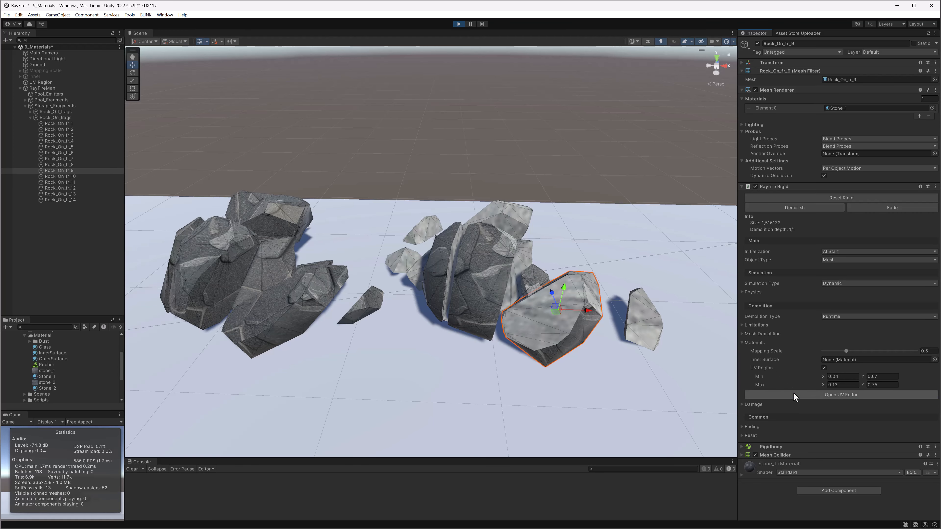
click(840, 394)
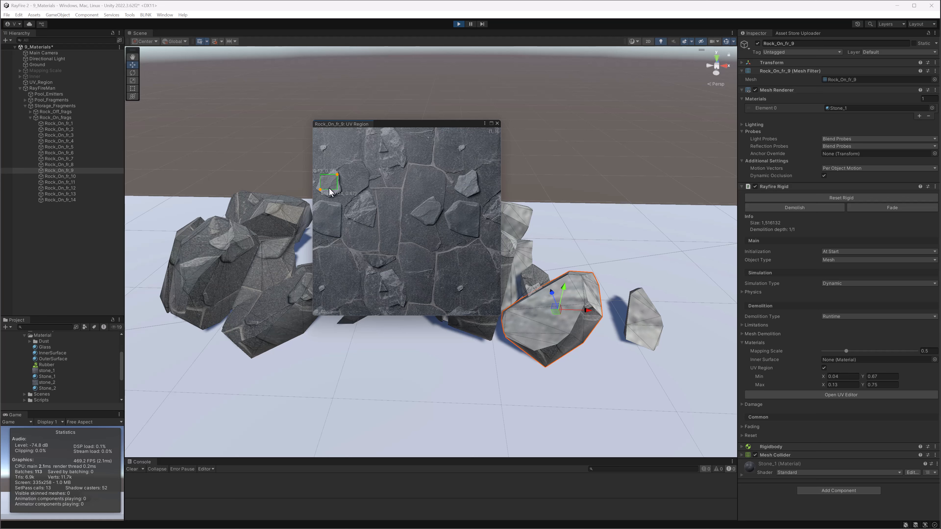
click(498, 123)
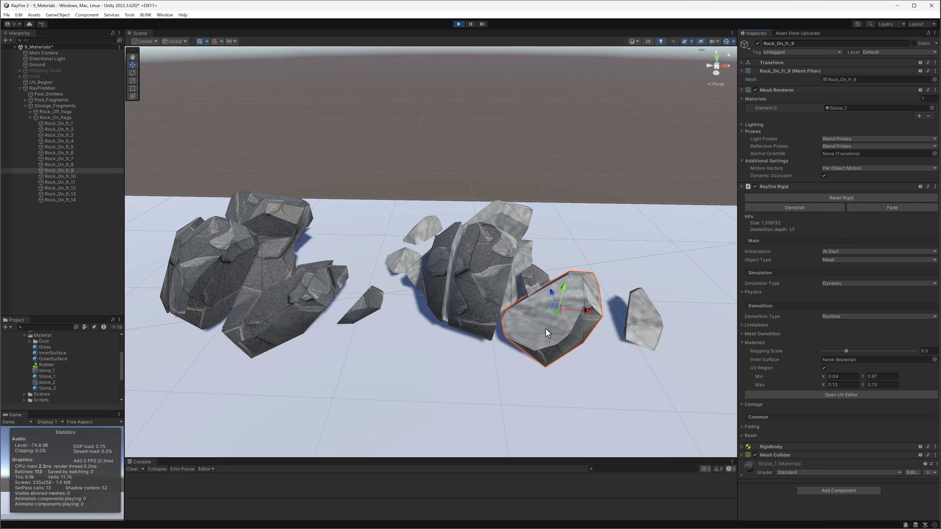
- Check the submesh data of Rock_On_fr_9's mesh and the Stone_1 material assigned to its renderer
double_click(841, 80)
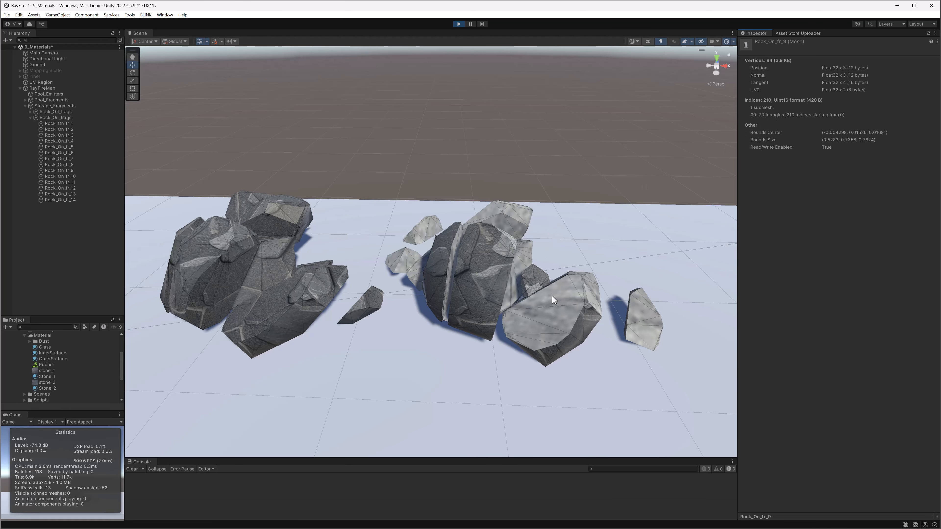
middle_drag(552, 296, 471, 302)
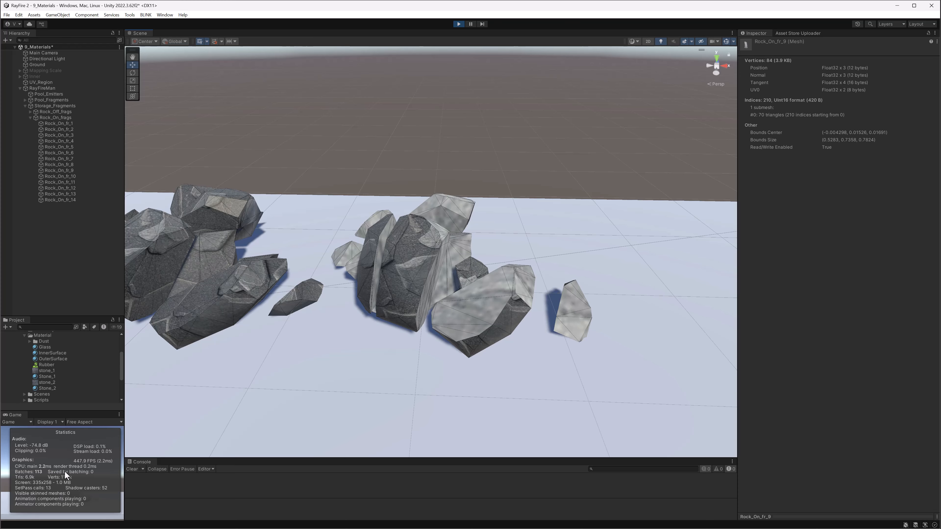
click(503, 307)
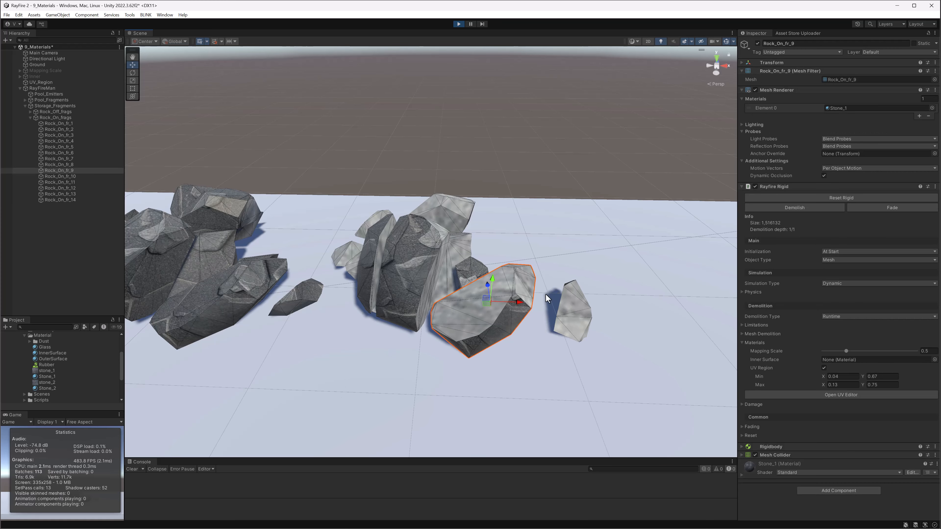
double_click(839, 108)
click(517, 311)
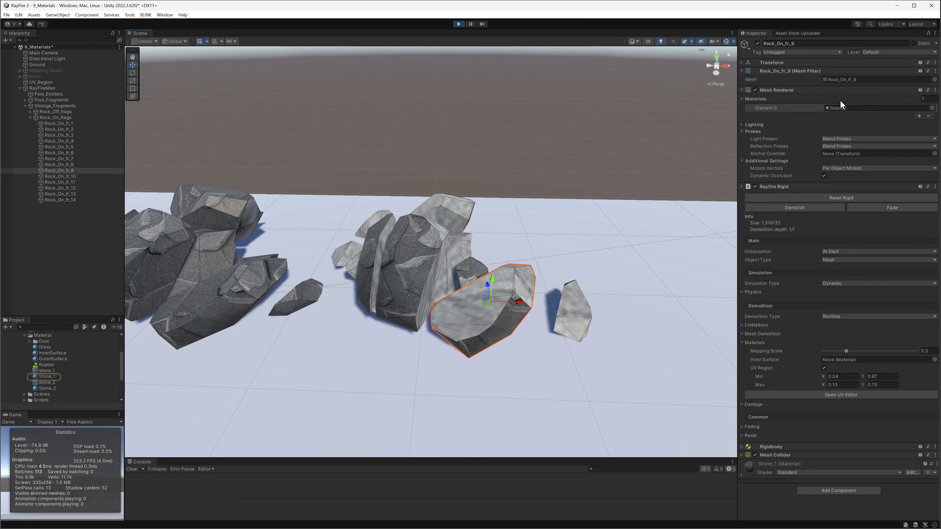
double_click(841, 102)
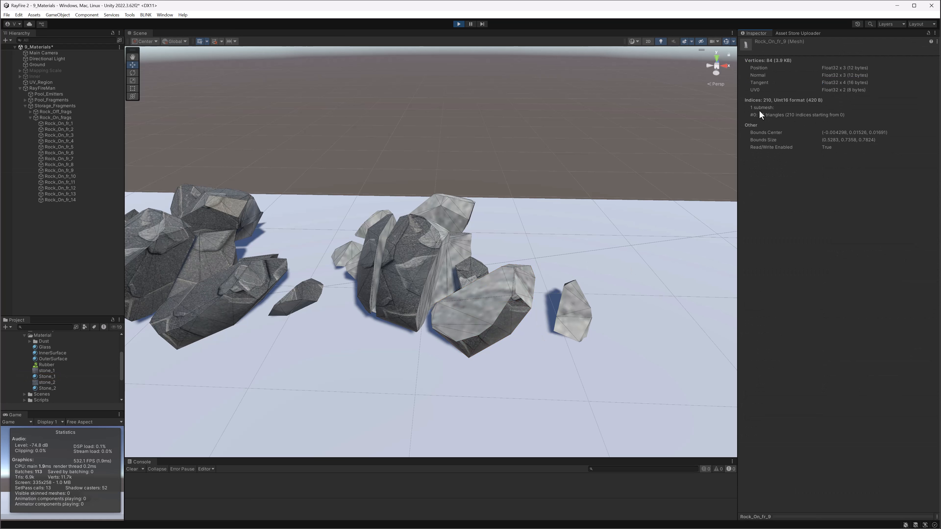